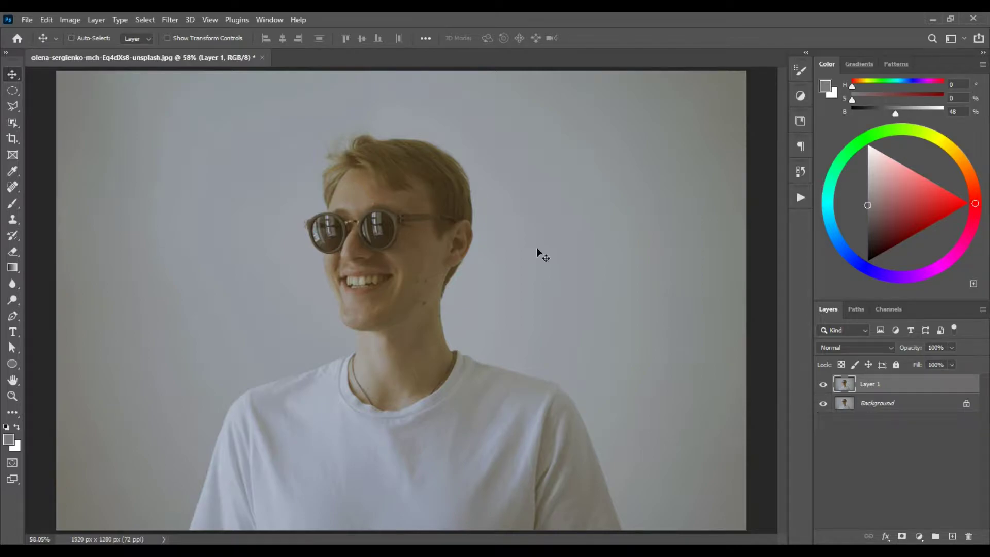
- Apply a High Pass filter with a radius of 4.8 pixels to Layer 1
click(178, 21)
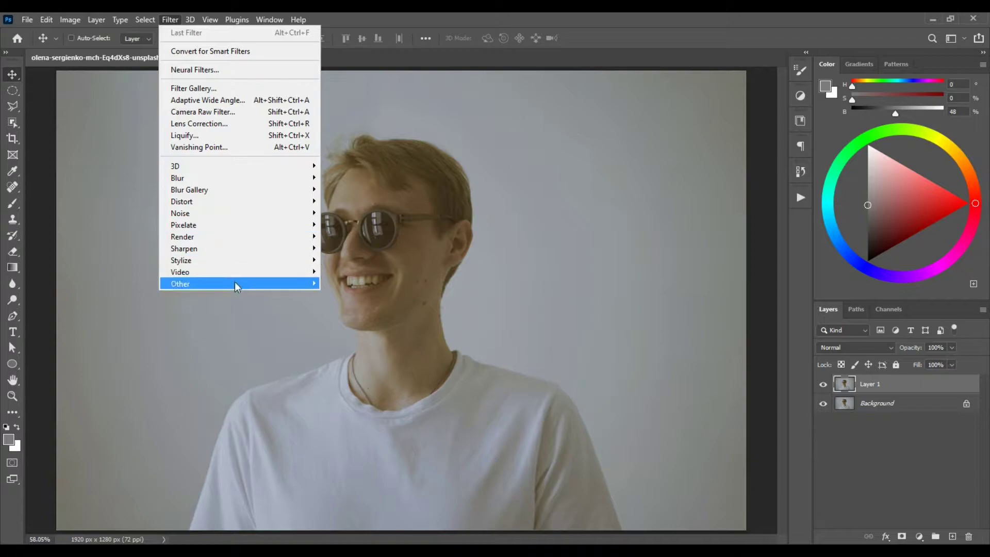
mouse_move(235, 283)
click(350, 293)
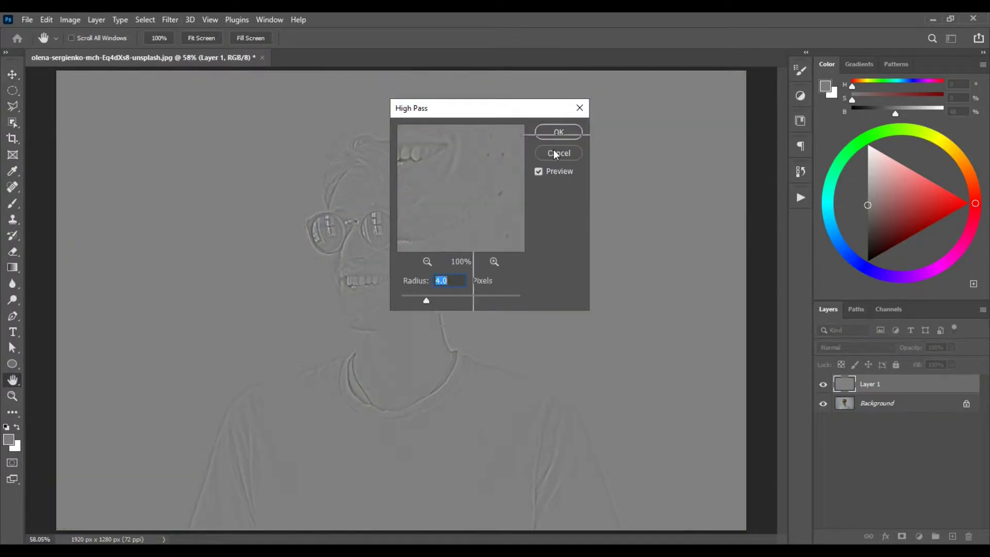
drag(460, 113, 597, 159)
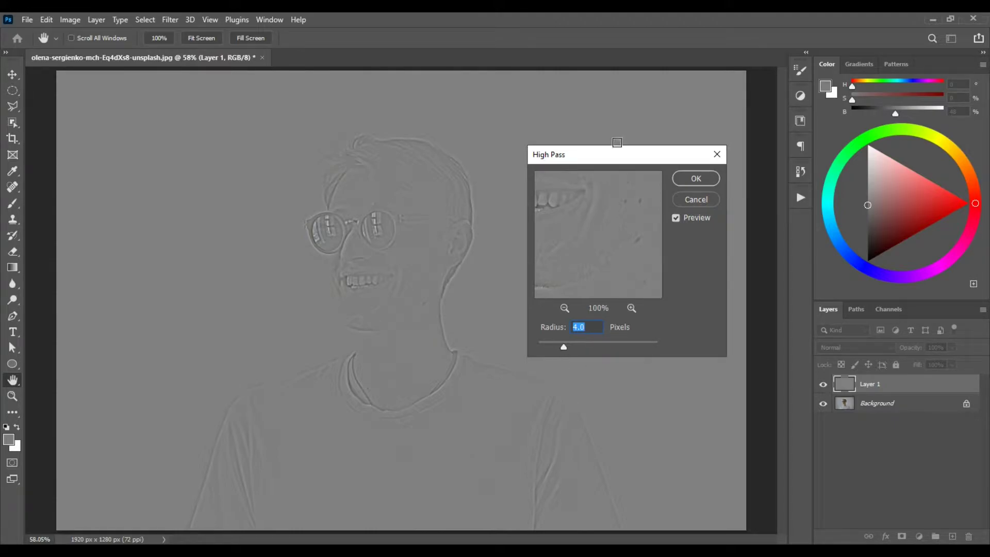
drag(615, 153, 588, 108)
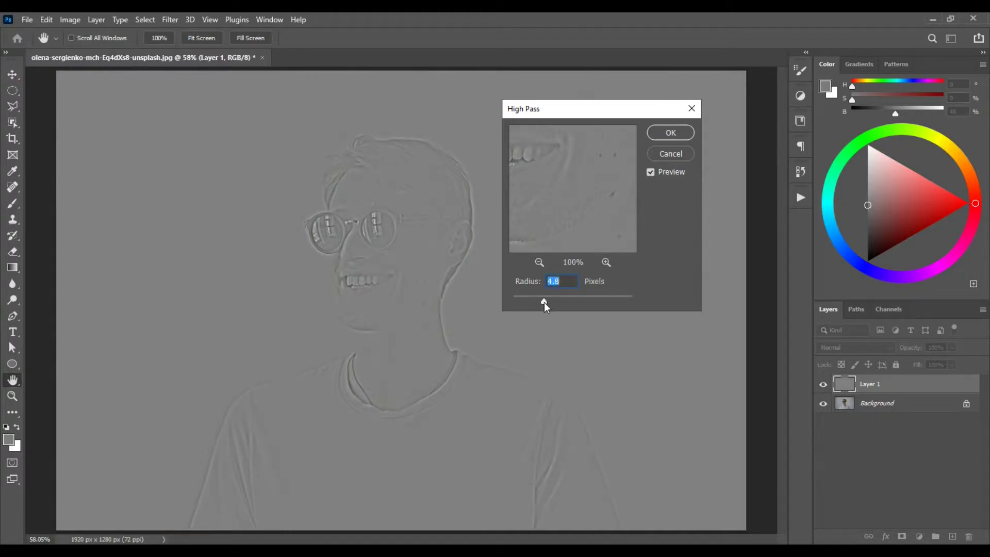
click(672, 136)
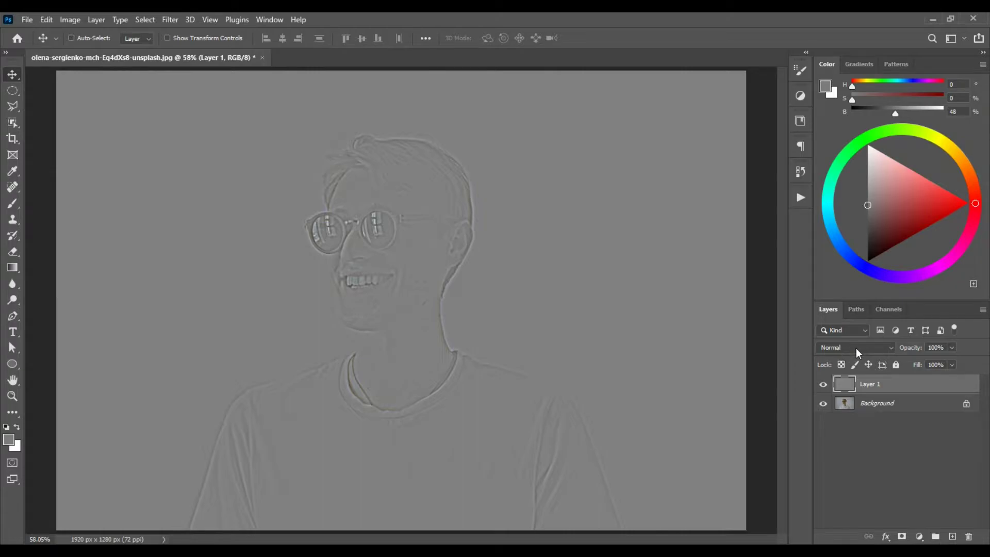
- Set Layer 1's blend mode to Hard Light and compare the image with the layer hidden and shown
click(856, 348)
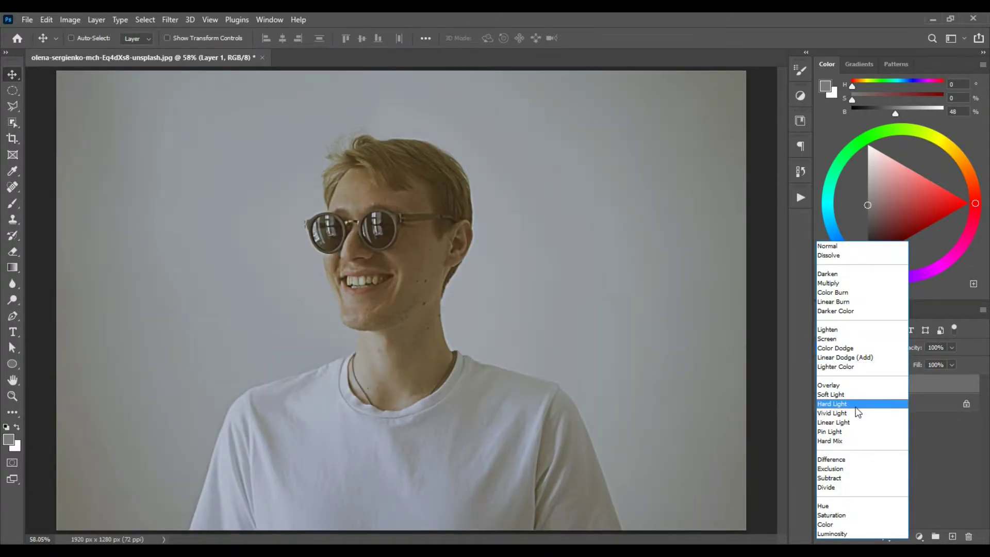
click(846, 404)
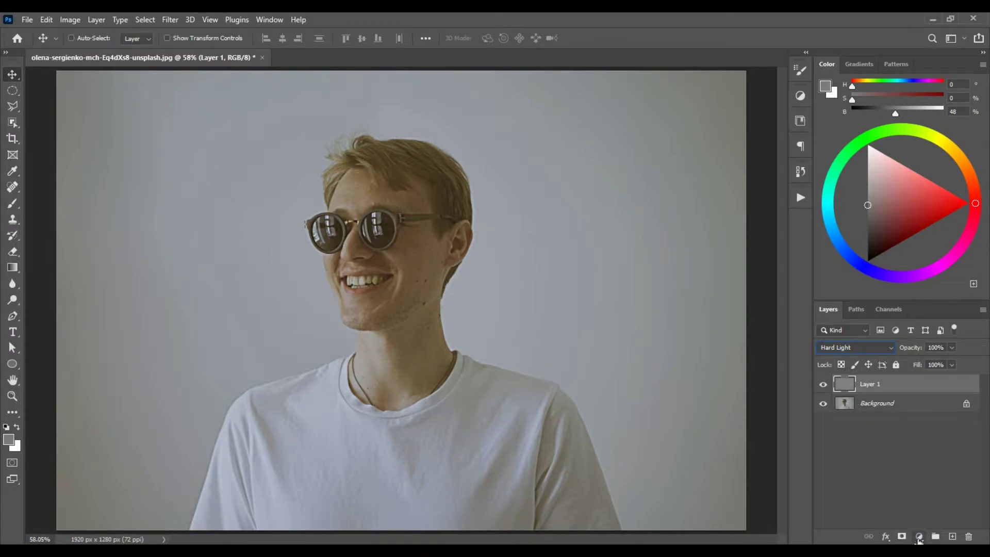
click(823, 385)
click(823, 385)
- Add a Levels adjustment layer above Layer 1 using the Increase Contrast 2 preset
click(920, 537)
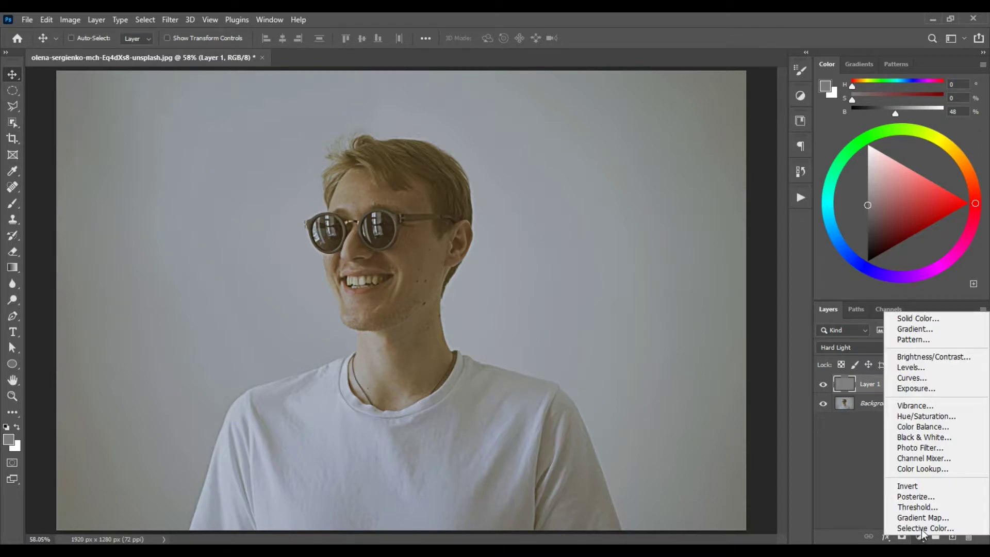
click(951, 368)
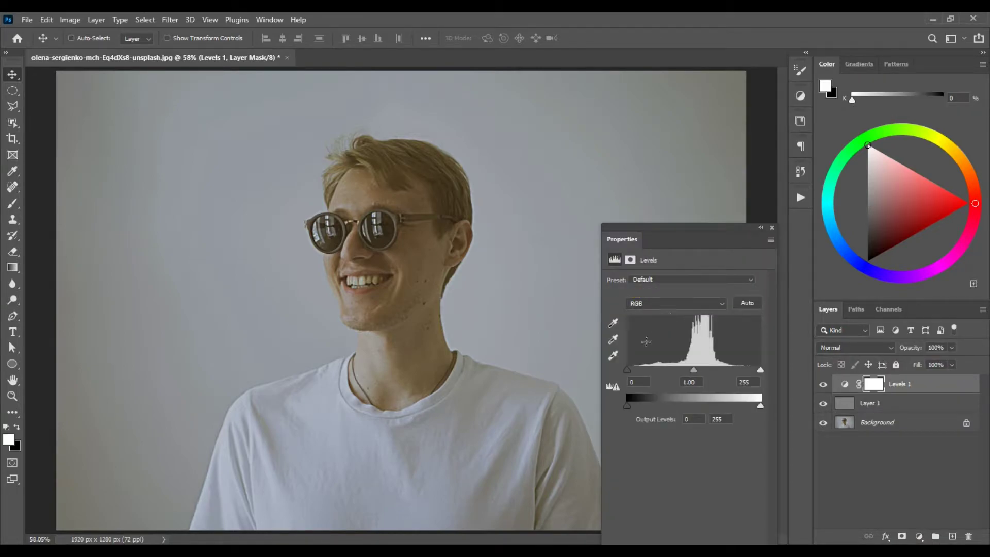
click(685, 281)
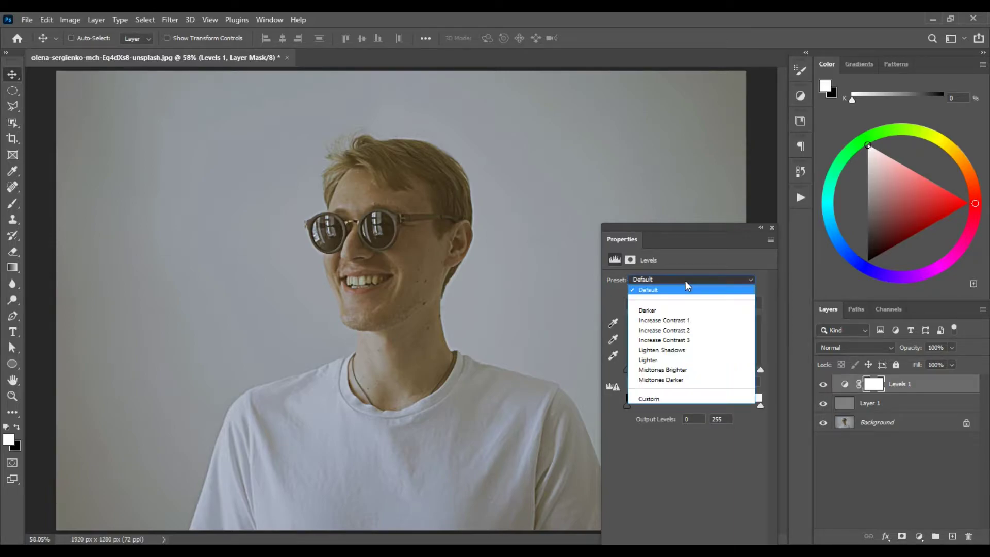
click(686, 330)
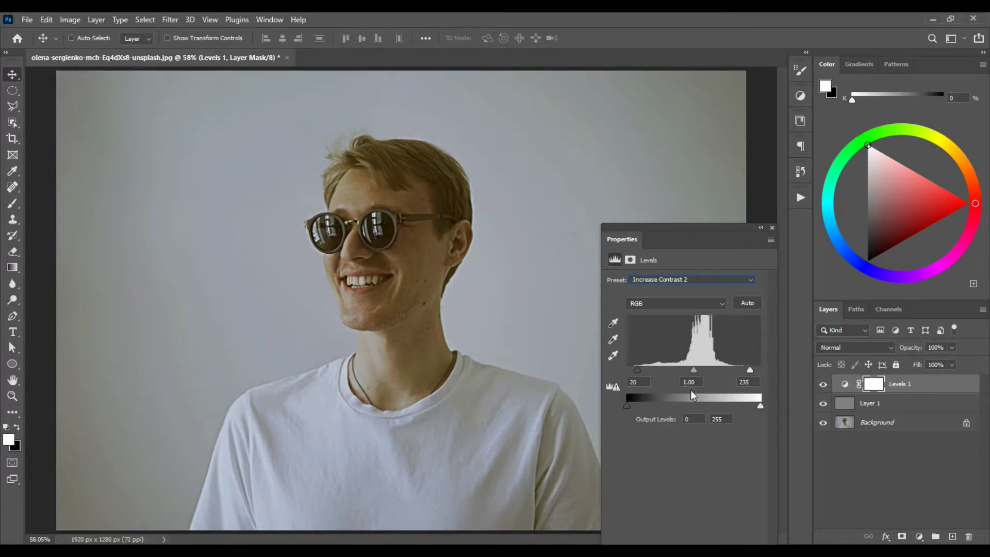
- Set the Levels input values to 30 for shadows, 1.30 for midtones and 224 for highlights
drag(695, 369, 685, 369)
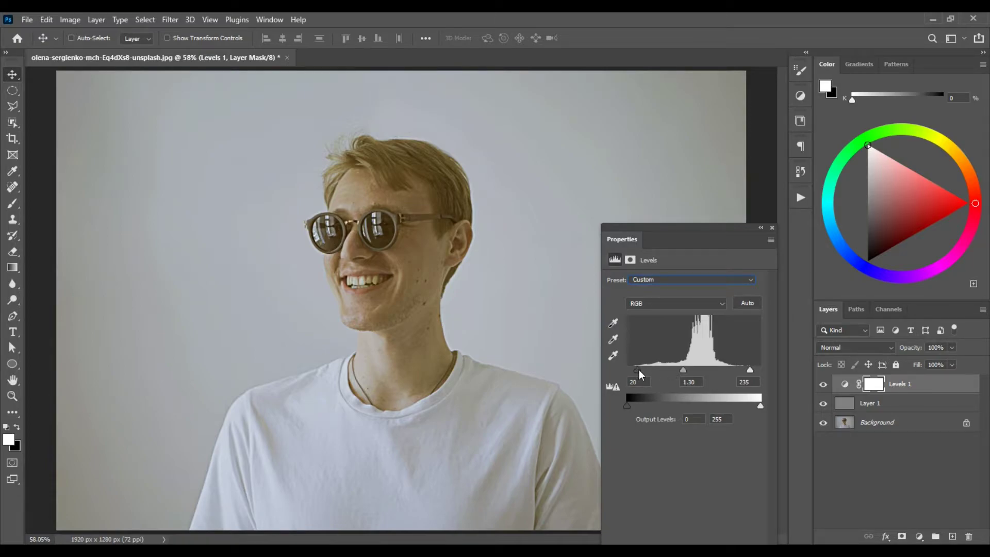
drag(639, 370, 639, 371)
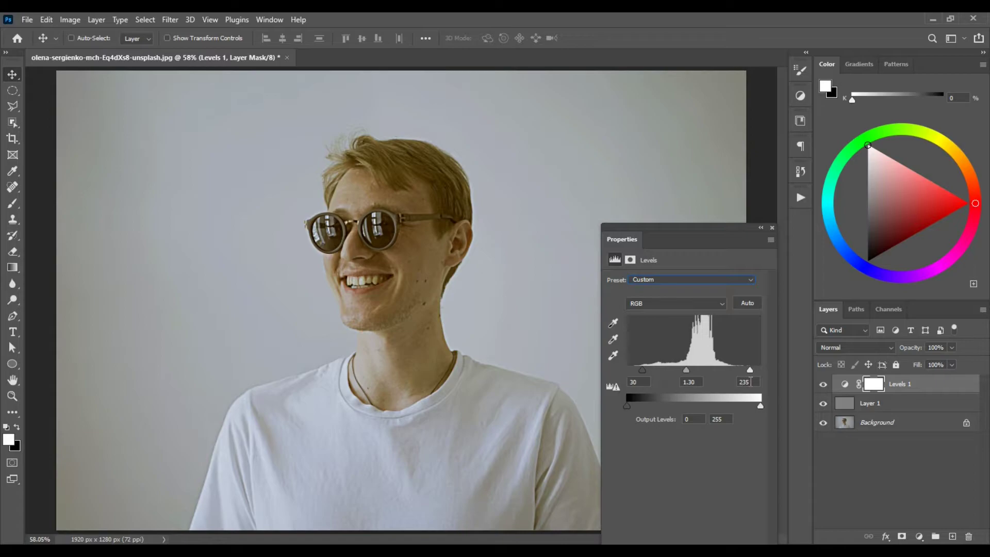
drag(749, 373, 746, 373)
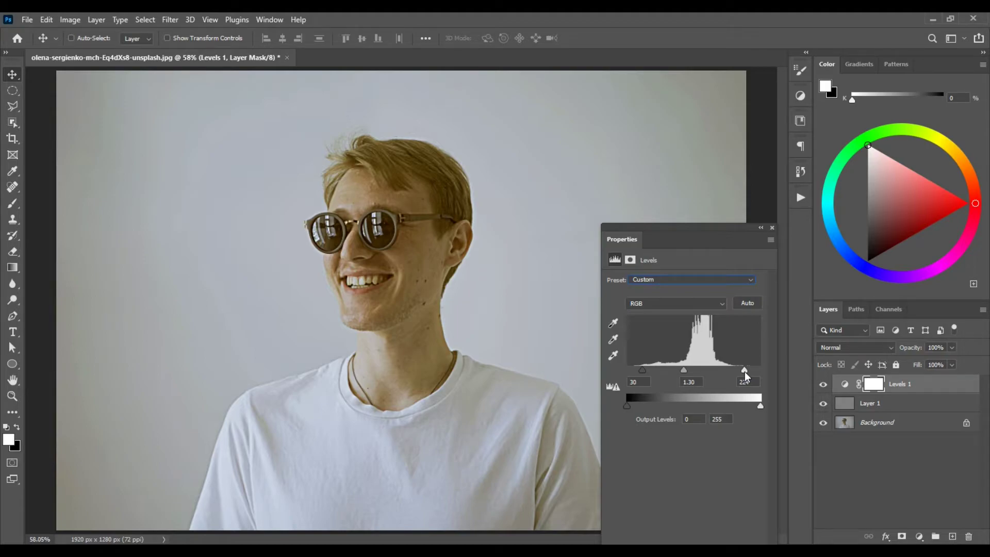
click(772, 228)
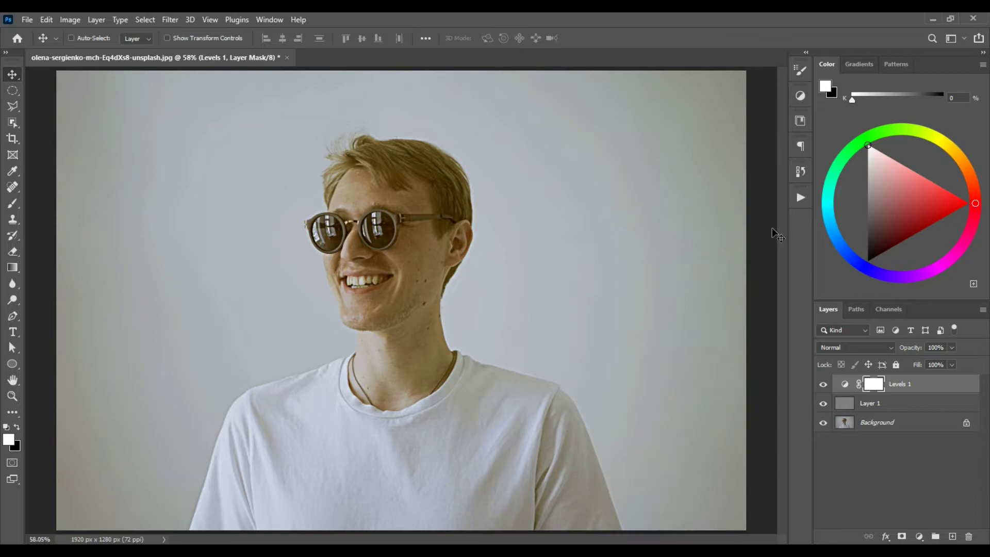
- Add a Curves adjustment layer above the Levels layer using the Lighter (RGB) preset
click(919, 537)
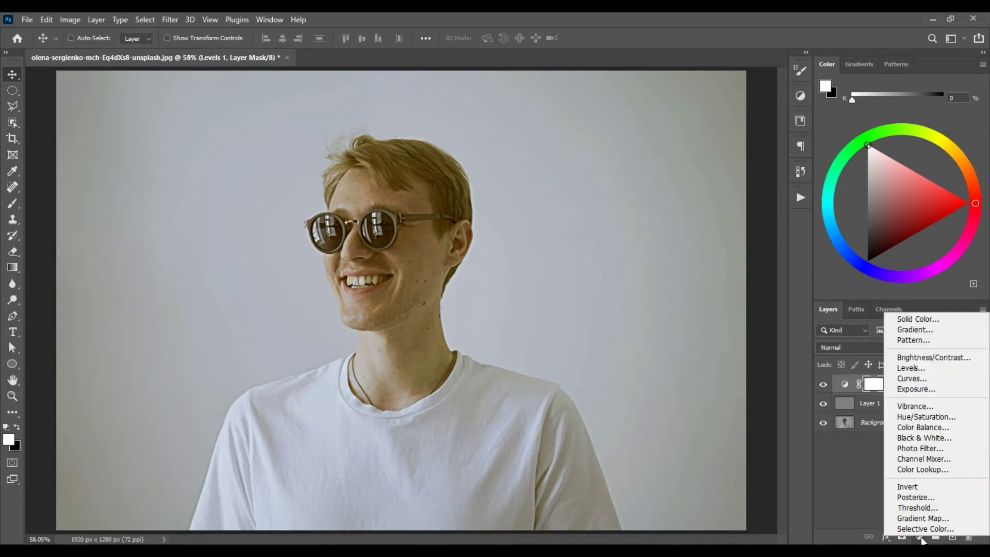
click(933, 379)
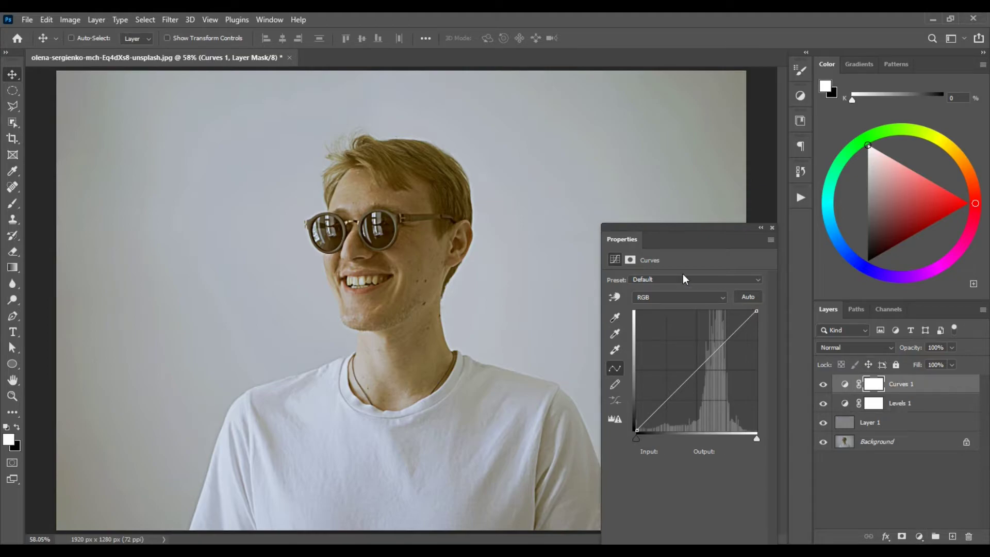
click(684, 278)
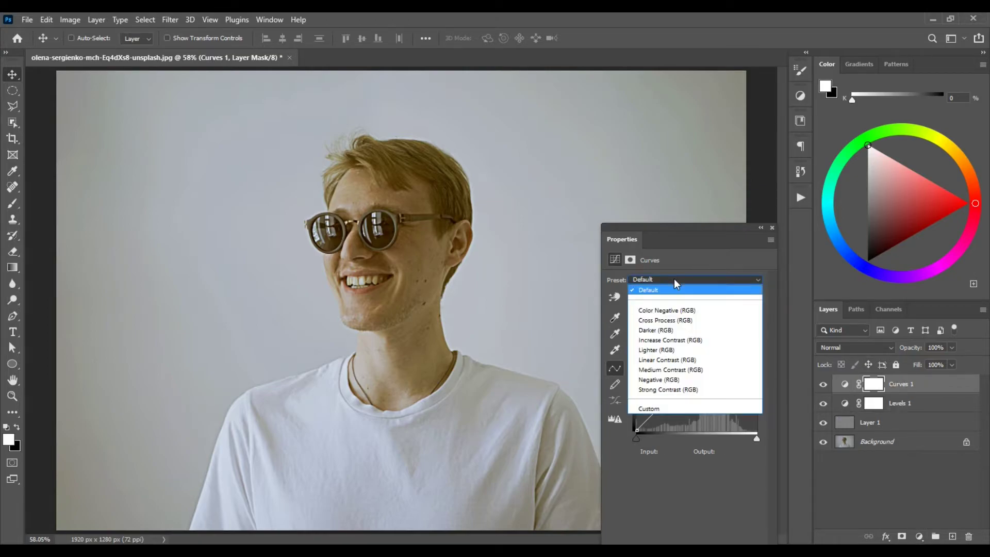
click(693, 351)
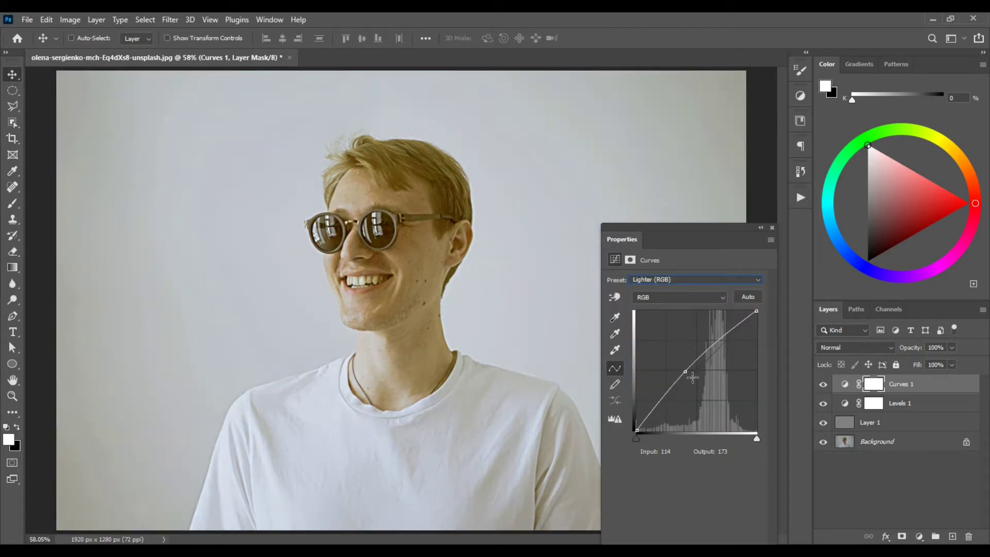
- Lower the Curves layer's opacity to 30% and compare the image with the layer hidden and shown
click(952, 348)
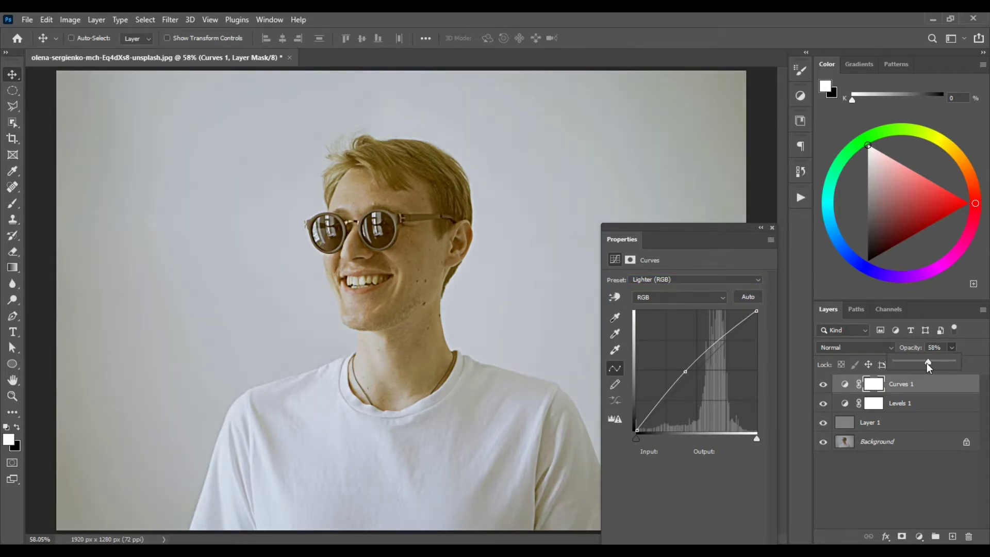
drag(913, 364, 917, 366)
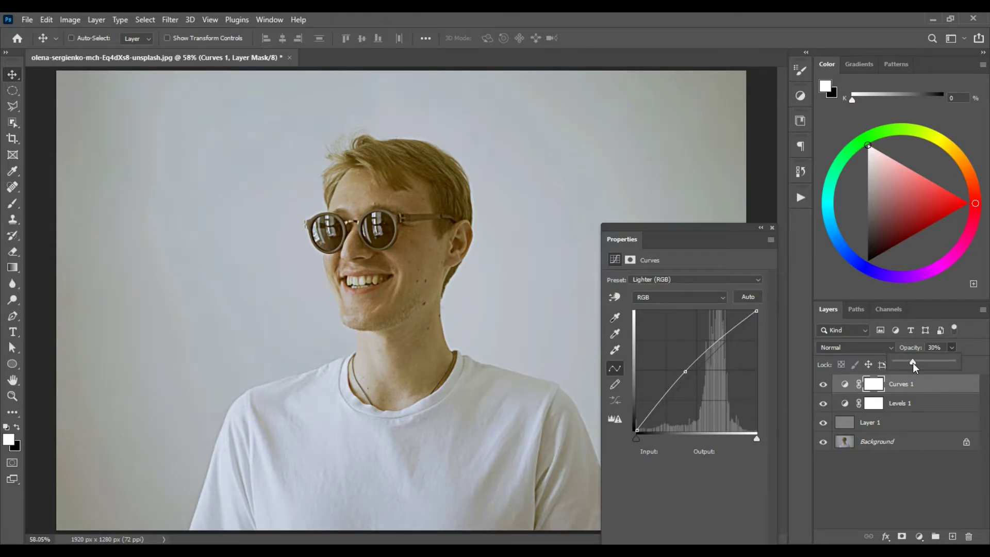
click(824, 385)
click(823, 385)
click(824, 386)
click(824, 386)
click(924, 500)
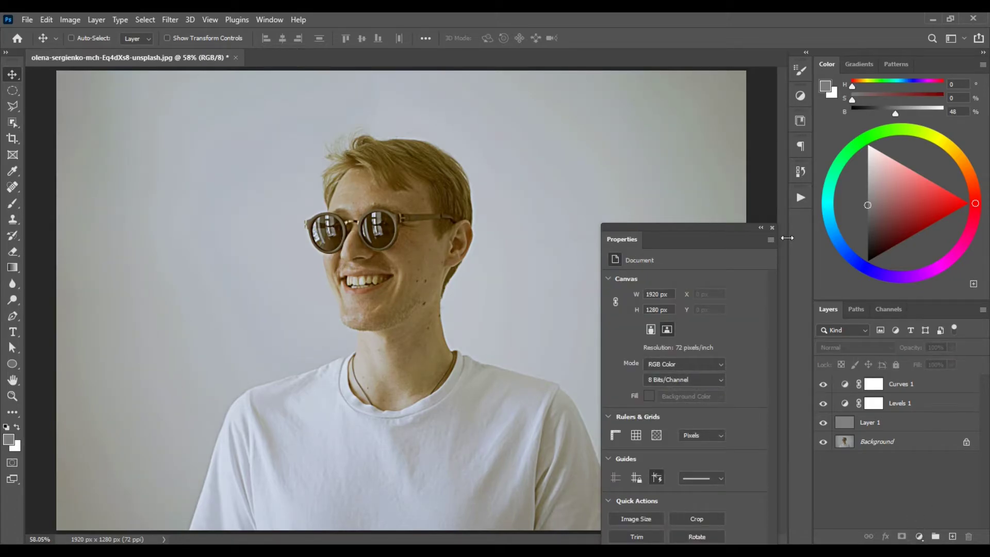
click(772, 227)
- Add a Selective Color adjustment layer on top and reduce the Yellow amount in the Yellows range
click(920, 536)
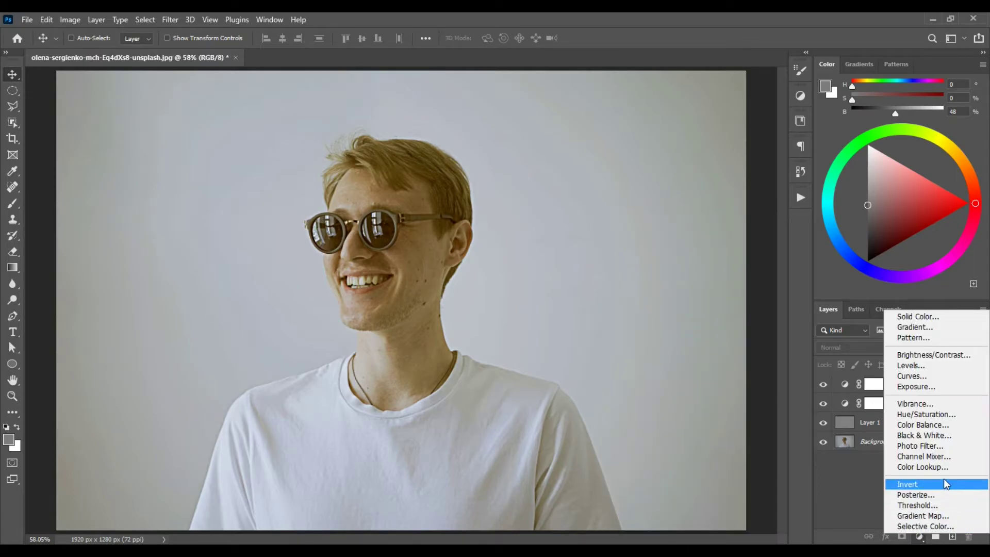
click(960, 525)
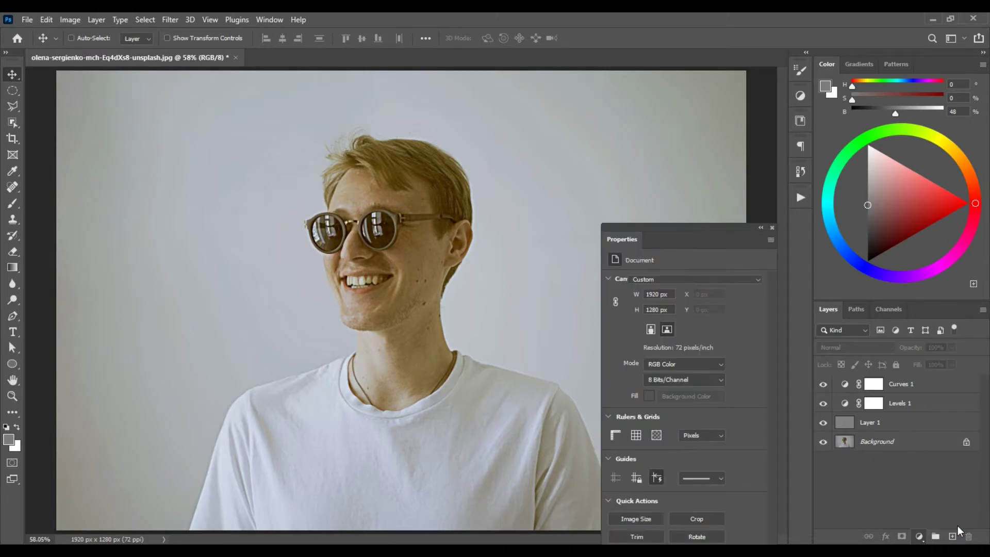
click(681, 294)
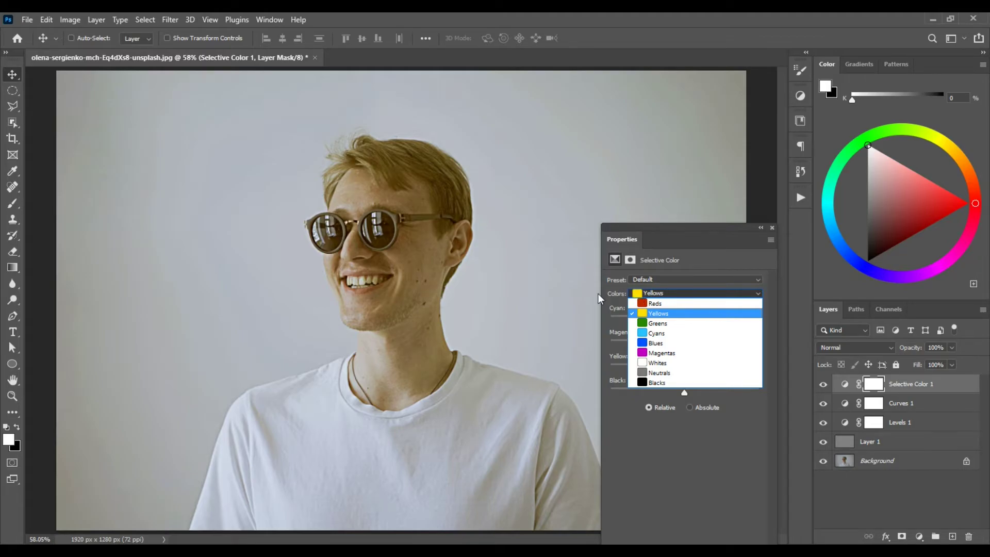
click(733, 262)
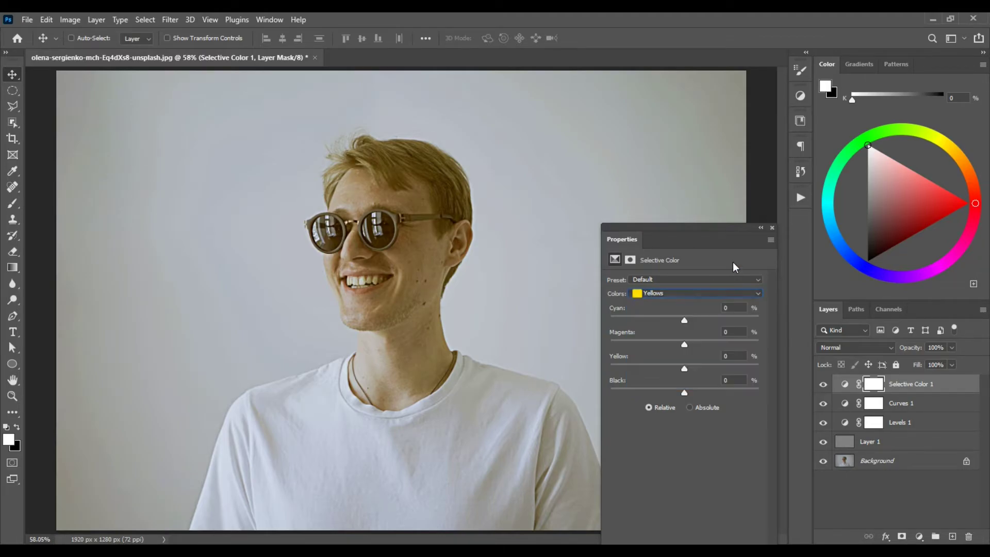
mouse_move(684, 368)
mouse_down()
mouse_move(668, 373)
mouse_move(677, 378)
mouse_up()
drag(671, 370, 664, 374)
- Adjust the Magenta amount slightly in the Reds range of the Selective Color layer
click(684, 294)
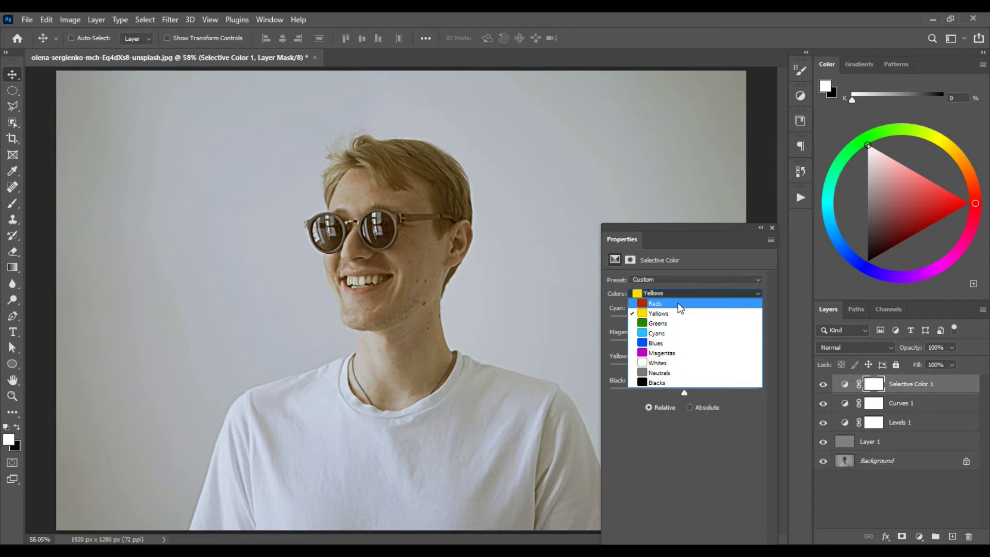
click(678, 303)
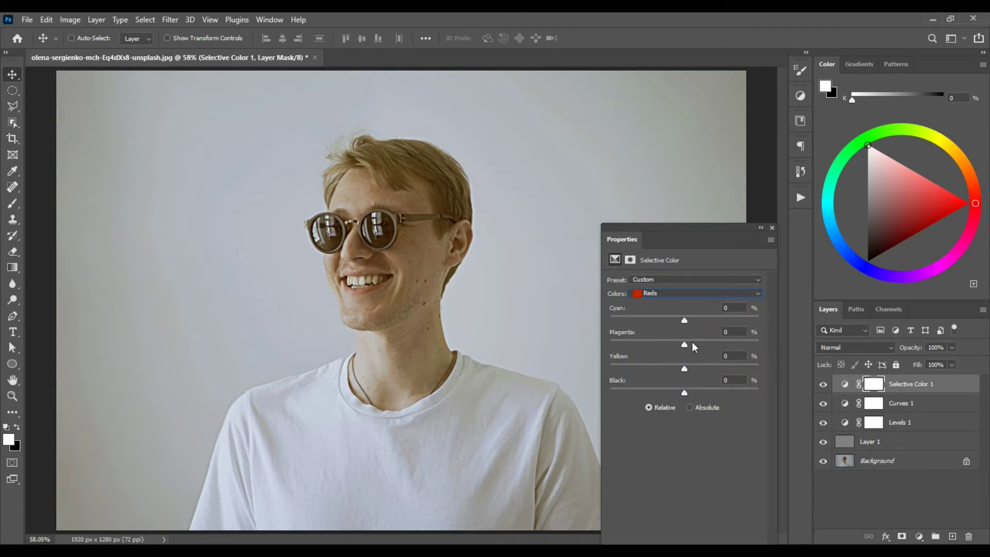
drag(688, 350, 690, 351)
- Duplicate the Levels adjustment layer and set the copy's preset to Increase Contrast 1
click(911, 424)
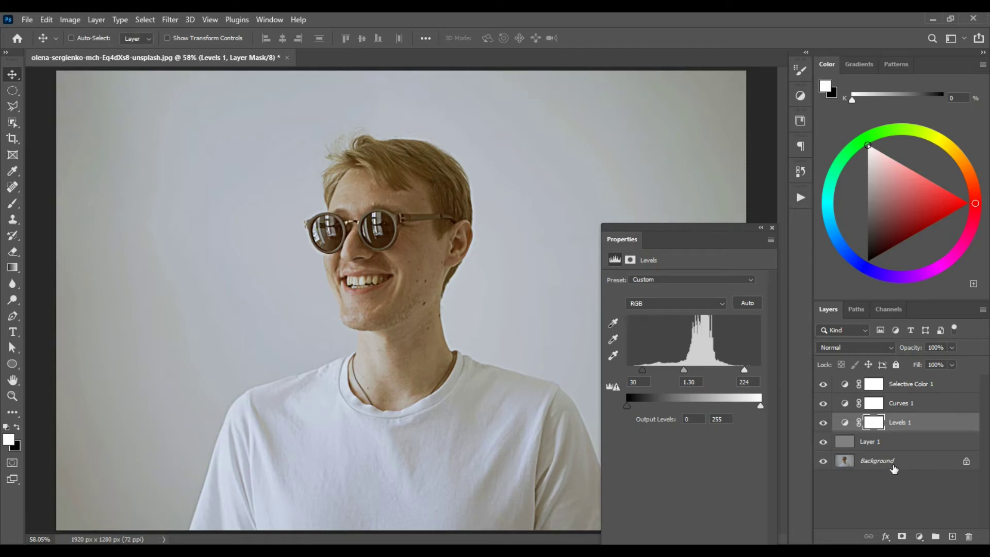
key(ctrl+j)
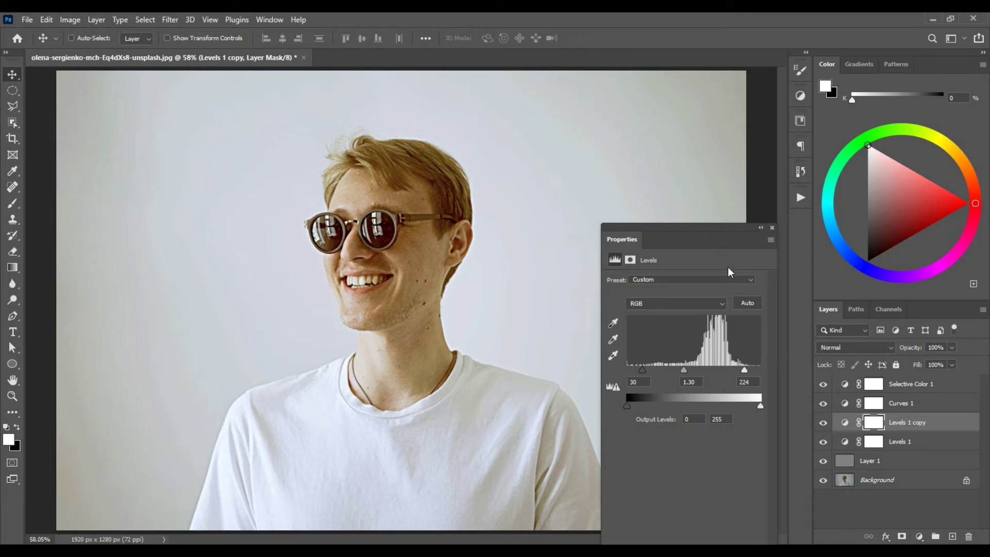
click(707, 279)
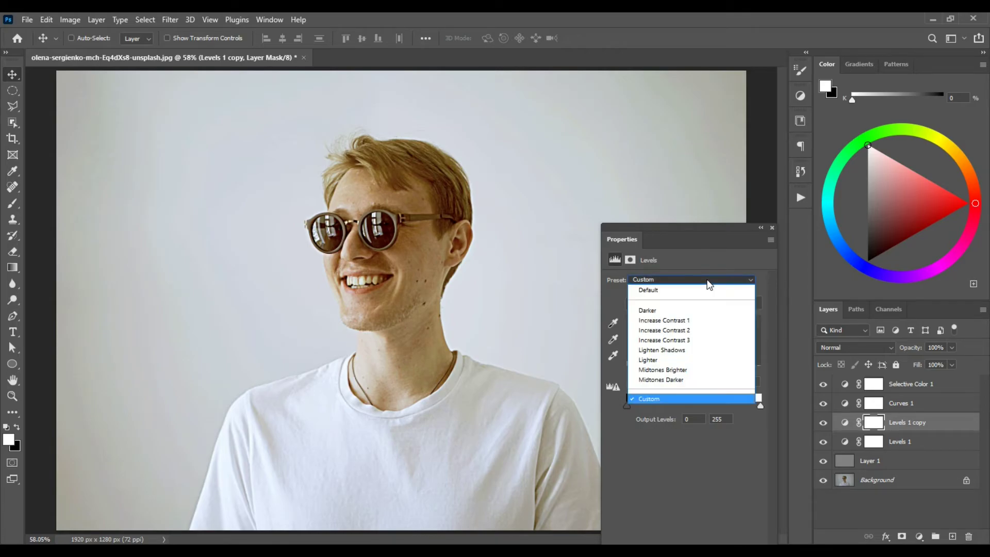
click(683, 289)
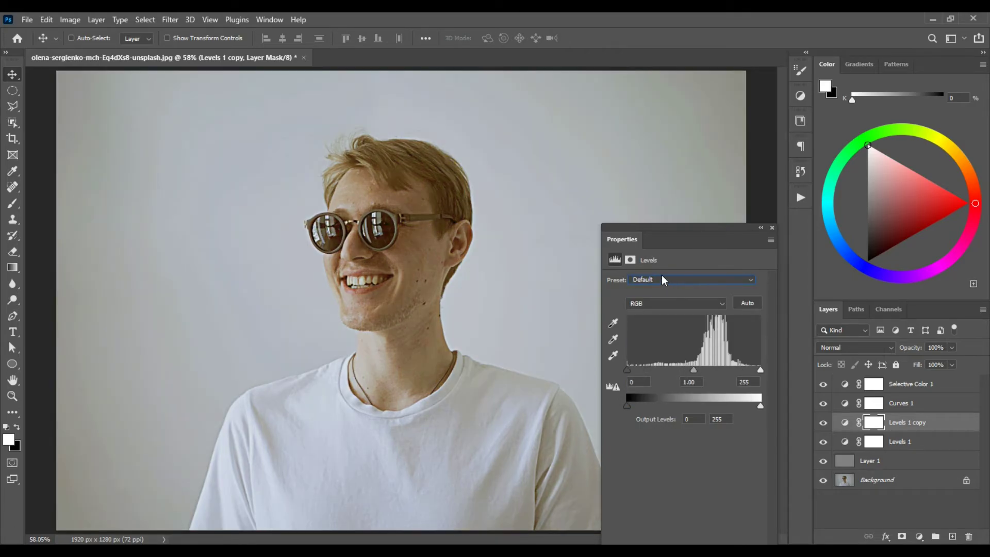
click(673, 280)
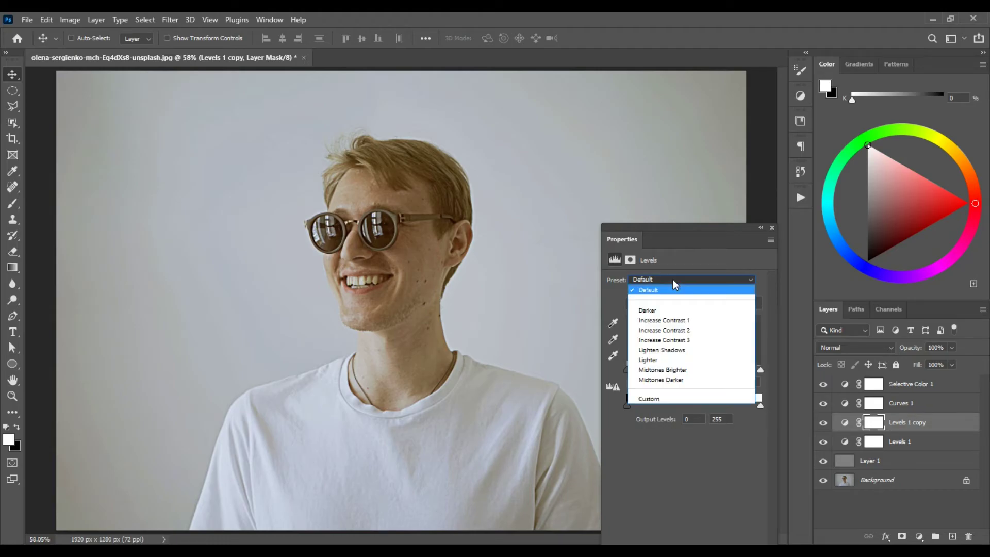
click(680, 319)
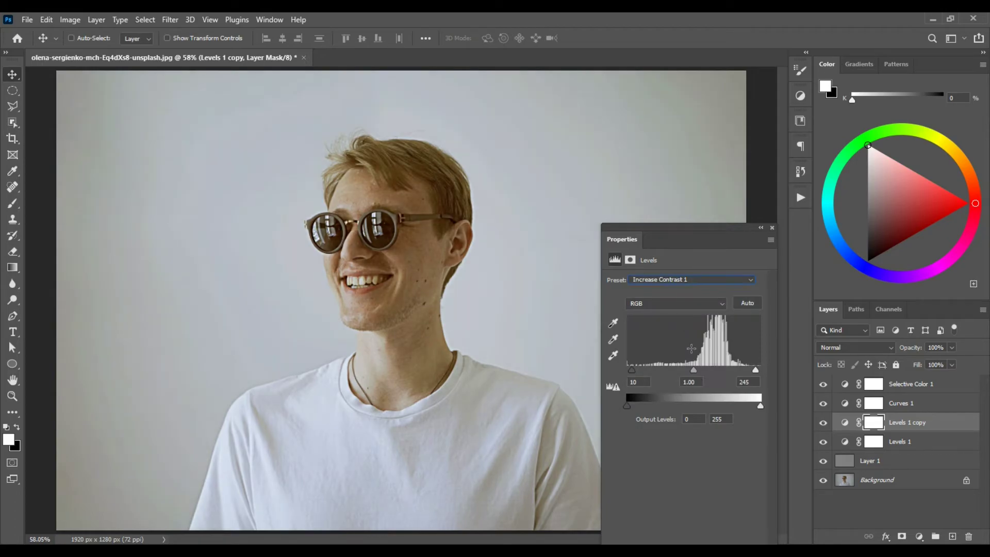
drag(671, 244, 640, 124)
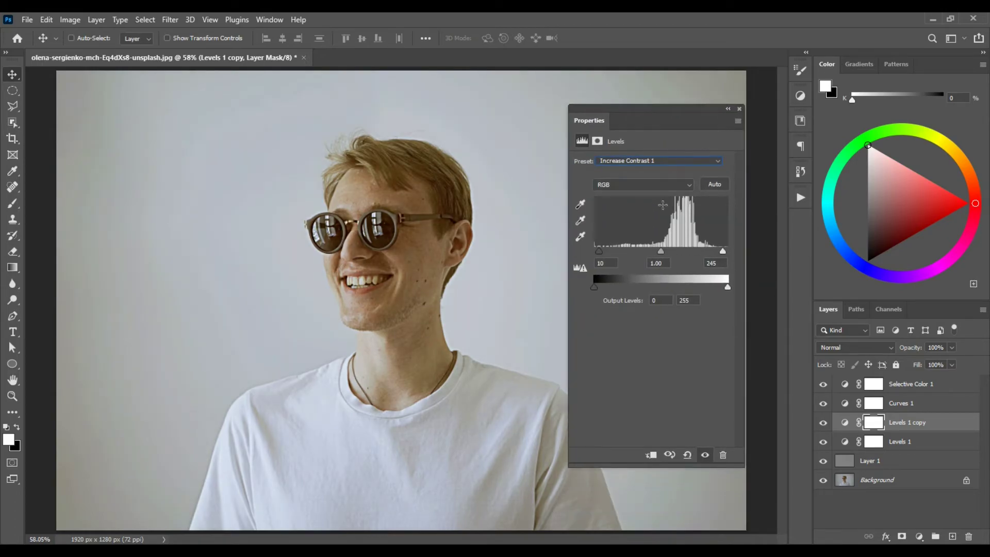
- Change the copied Levels layer's preset to Increase Contrast 2 and lower the layer's opacity to 90%
click(667, 163)
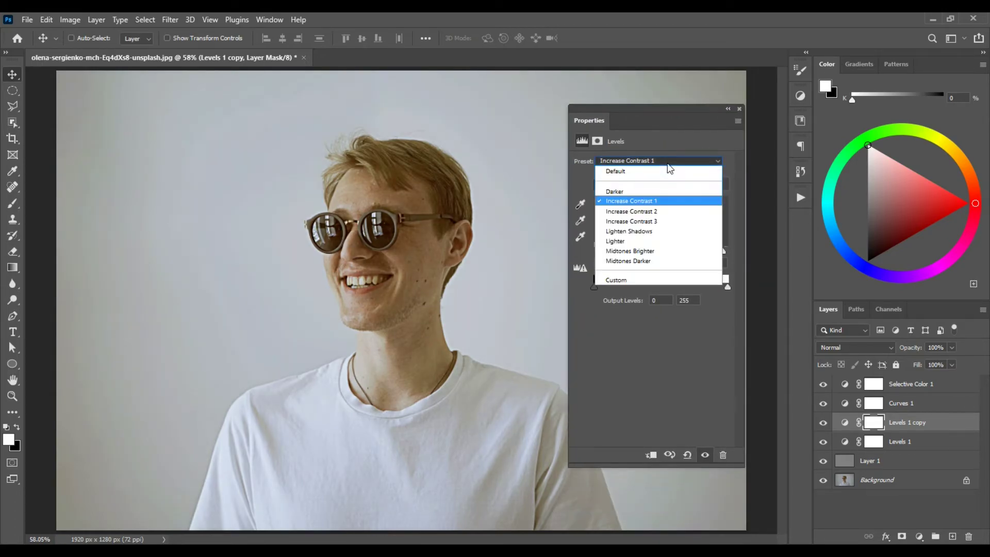
click(664, 212)
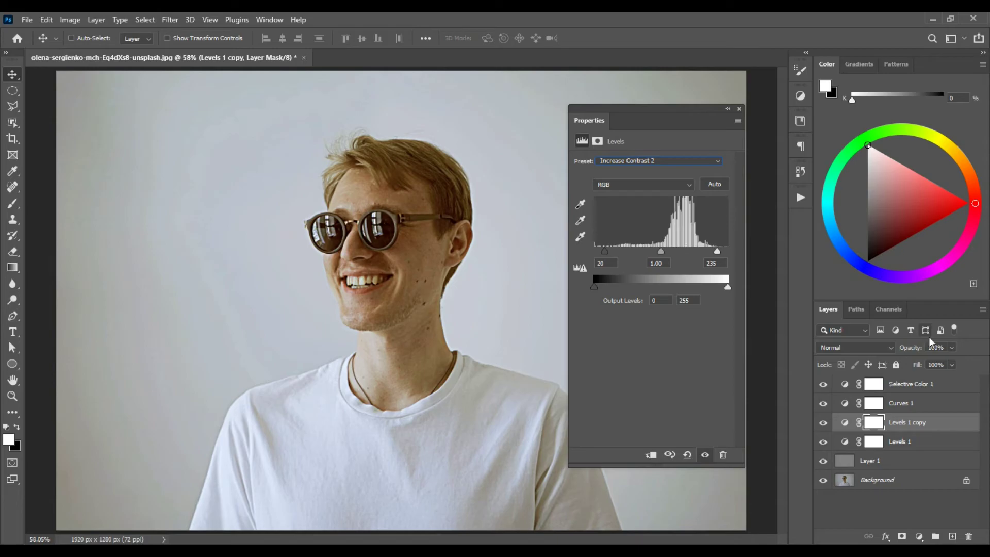
click(952, 348)
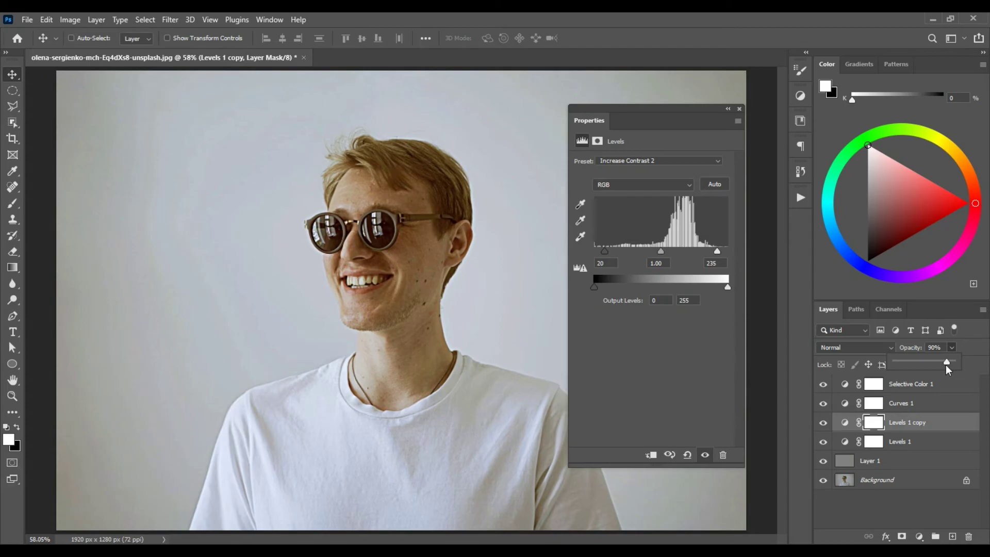
click(691, 353)
click(739, 109)
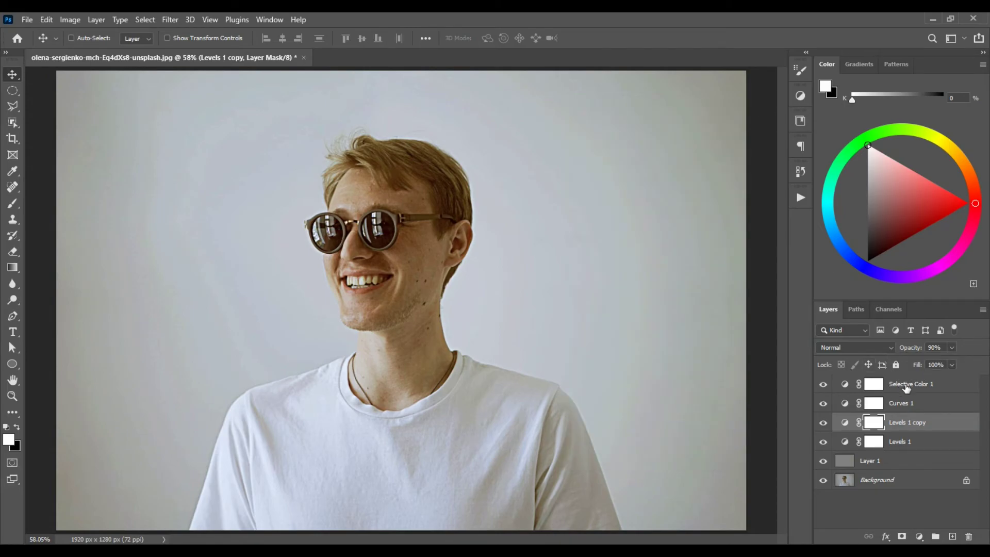
- Group all layers above the Background, from Selective Color 1 down to Layer 1, and compare the image with the group hidden and shown
click(911, 386)
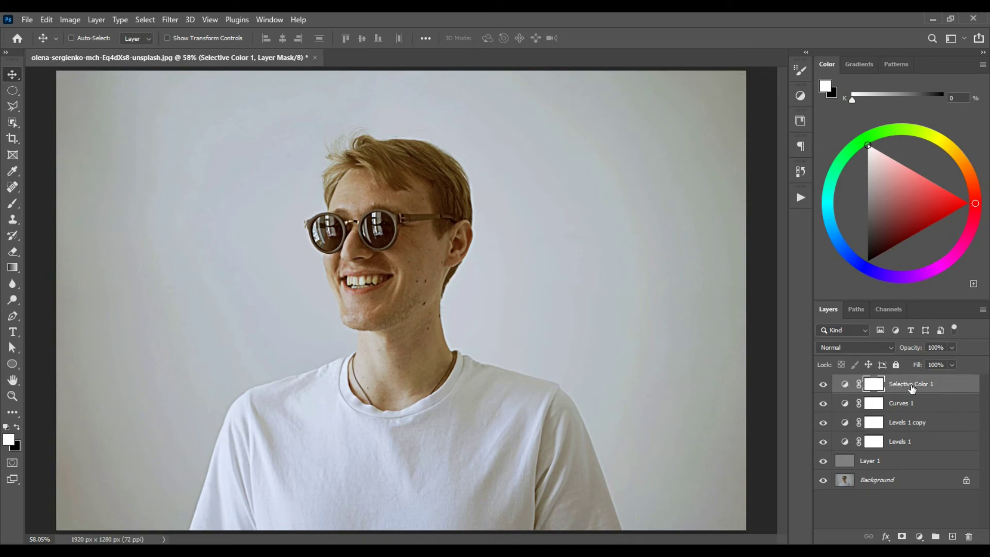
shift+click(897, 464)
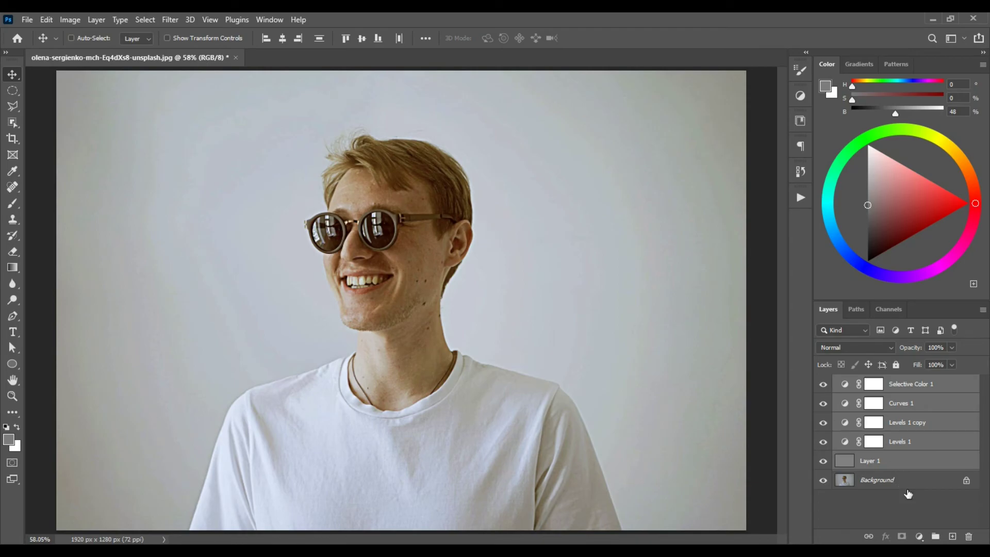
key(ctrl)
key(ctrl+g)
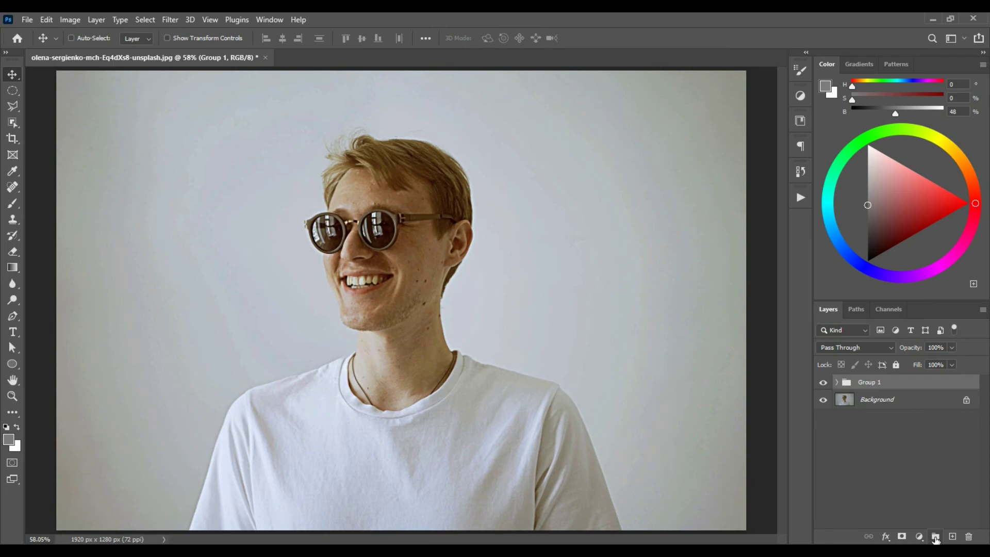
click(824, 384)
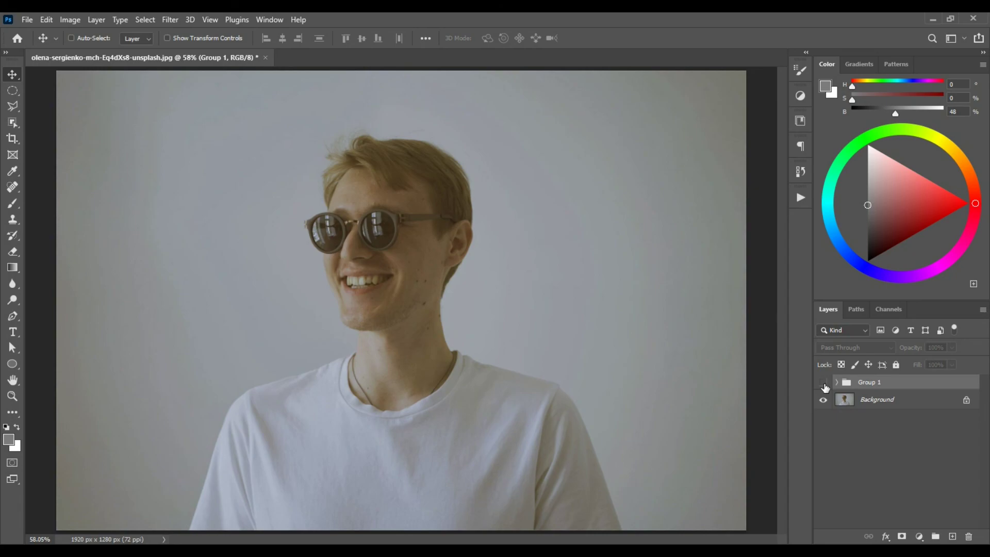
click(824, 385)
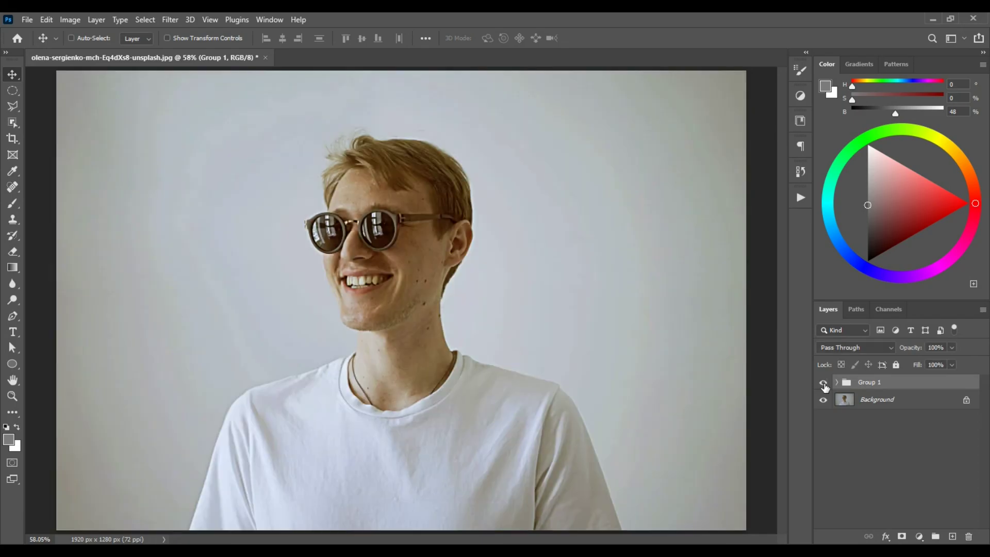